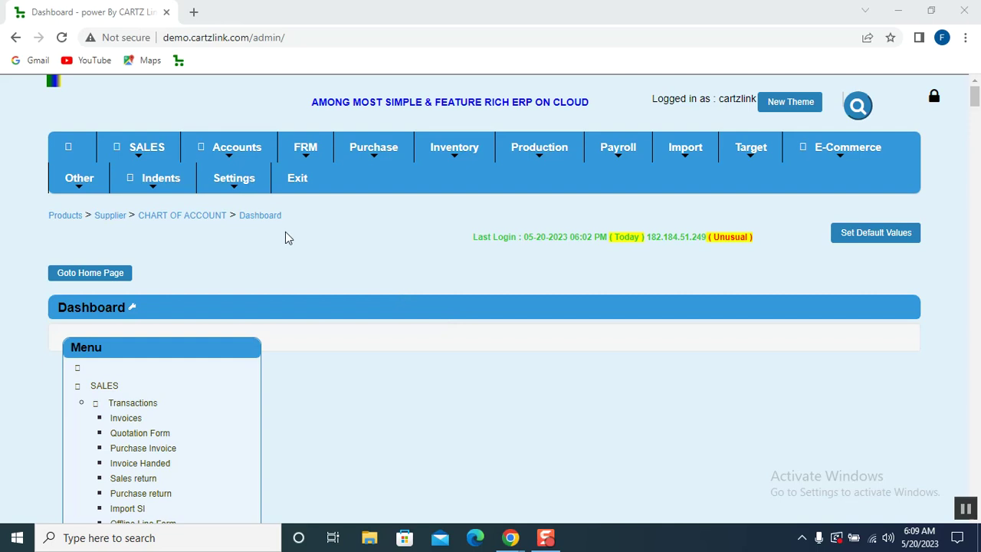
- Open the Chart of Account list from the accounts daily outputs and generate its printable report by Tree Id, sorted by Title
mouse_move(235, 163)
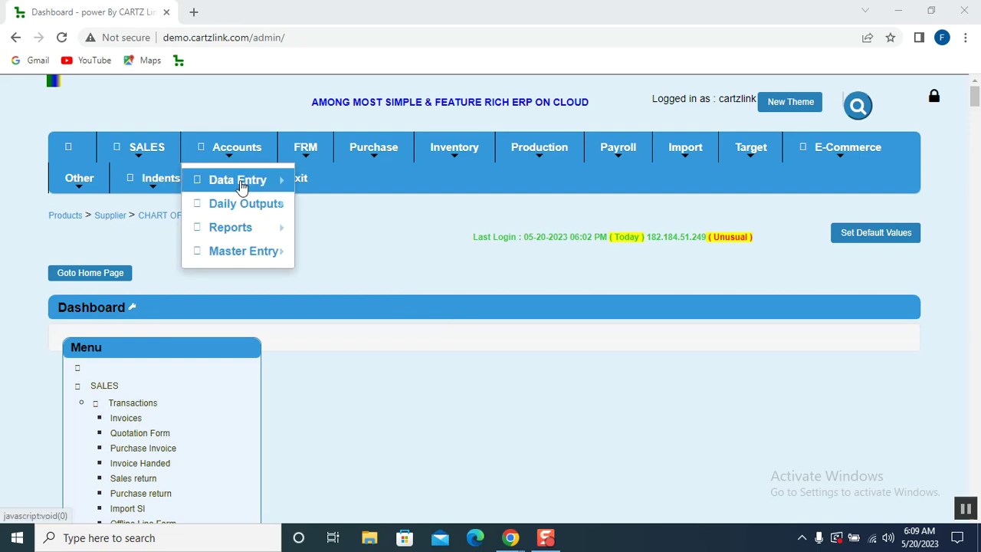
mouse_move(244, 227)
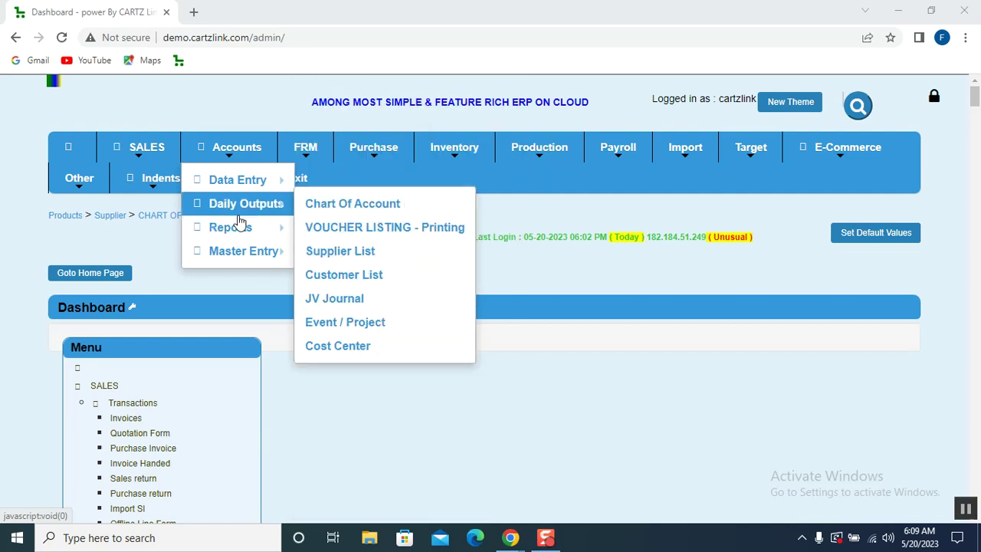
click(306, 208)
click(307, 208)
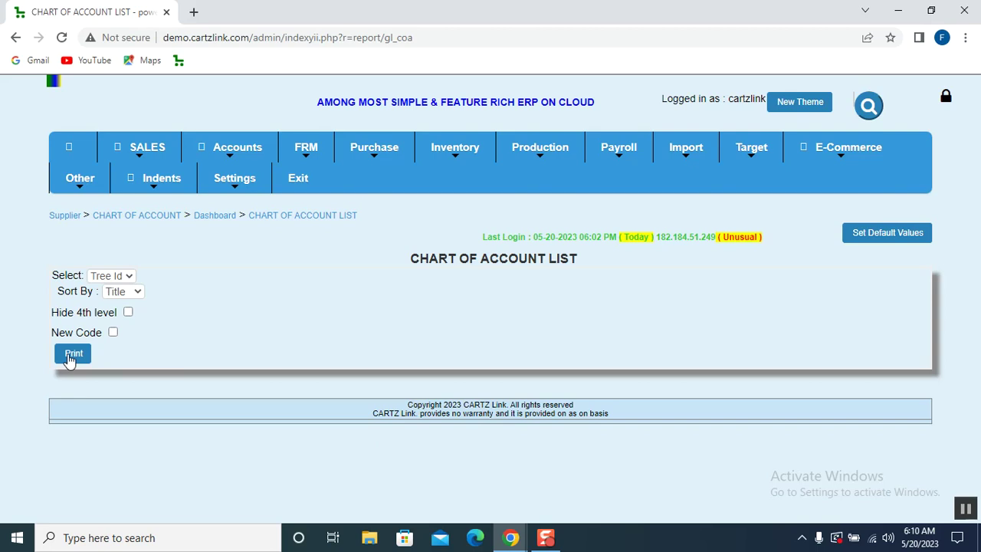
click(69, 357)
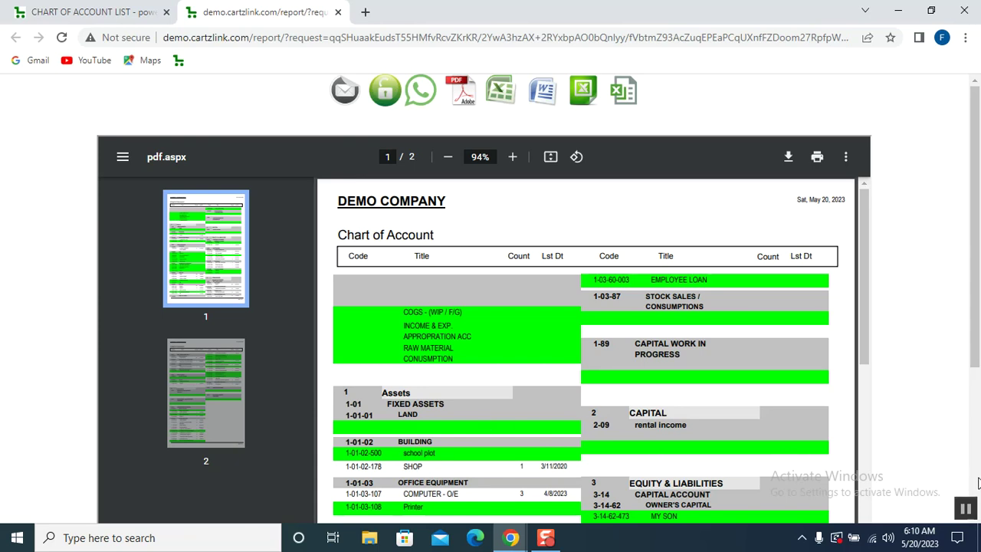
- Examine the account codes, titles and levels on both pages of the Chart of Account report, and close the report
scroll(976, 482, down, 3)
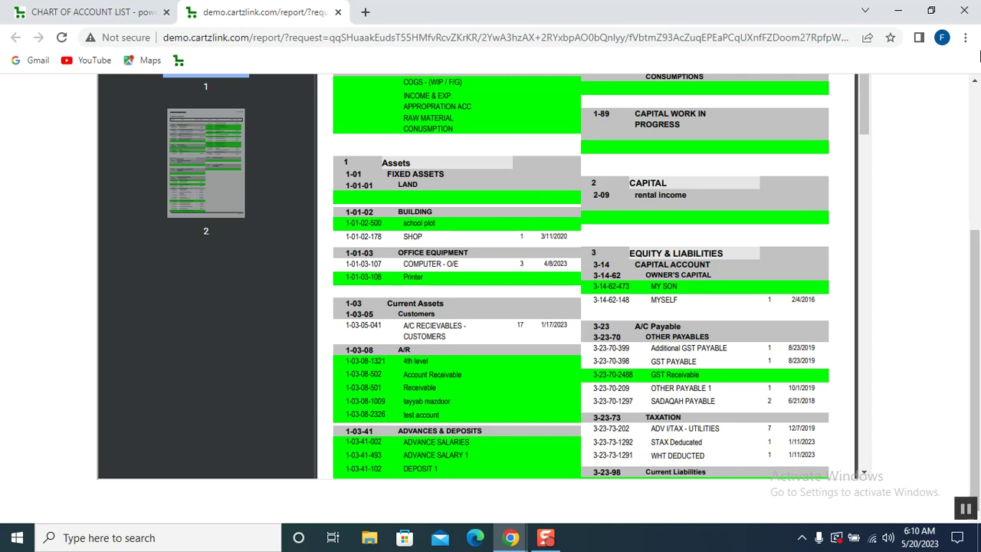
click(975, 86)
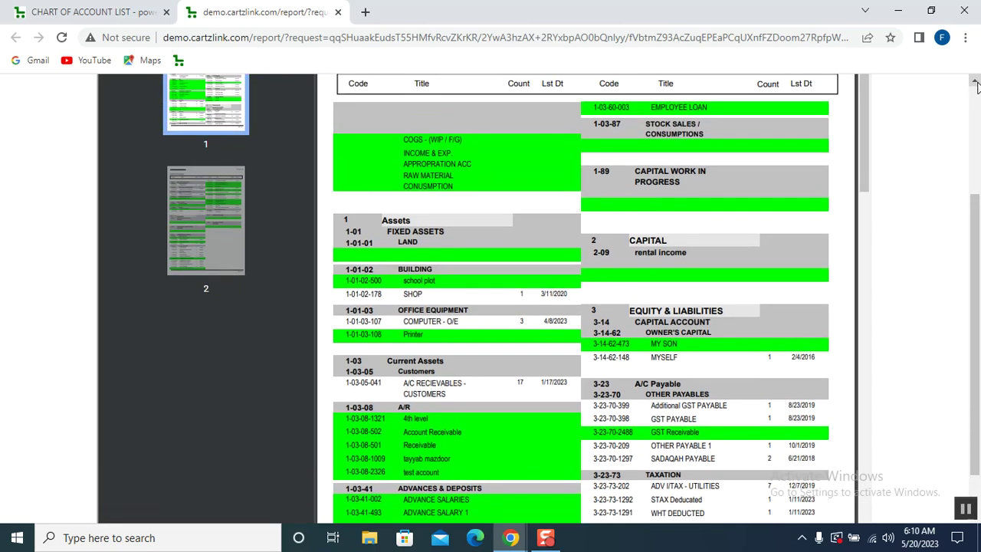
click(971, 483)
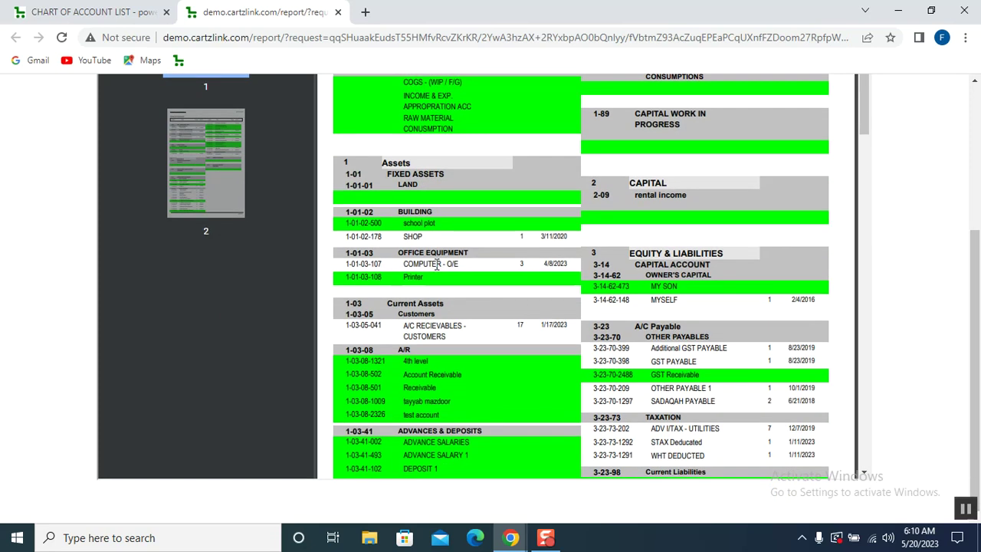
click(209, 172)
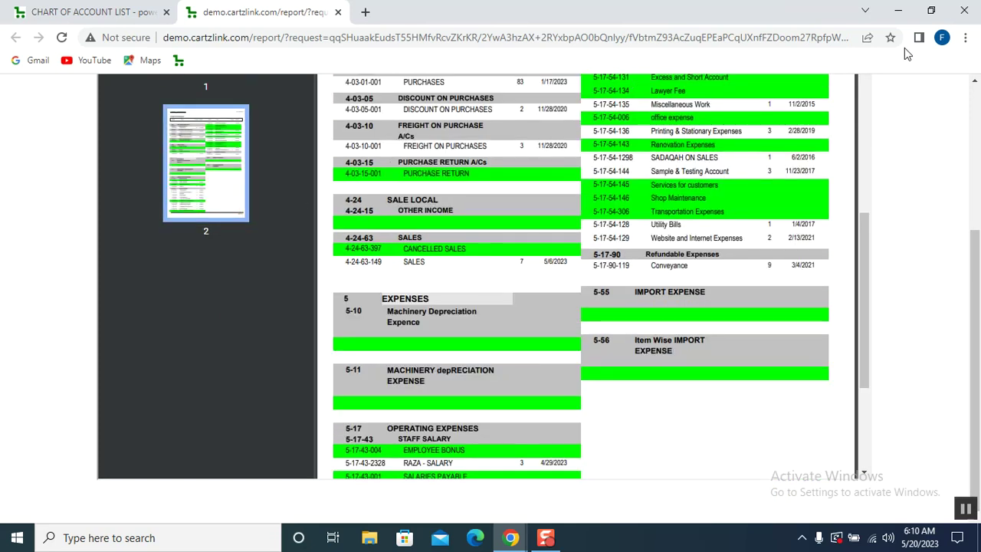
scroll(972, 84, up, 3)
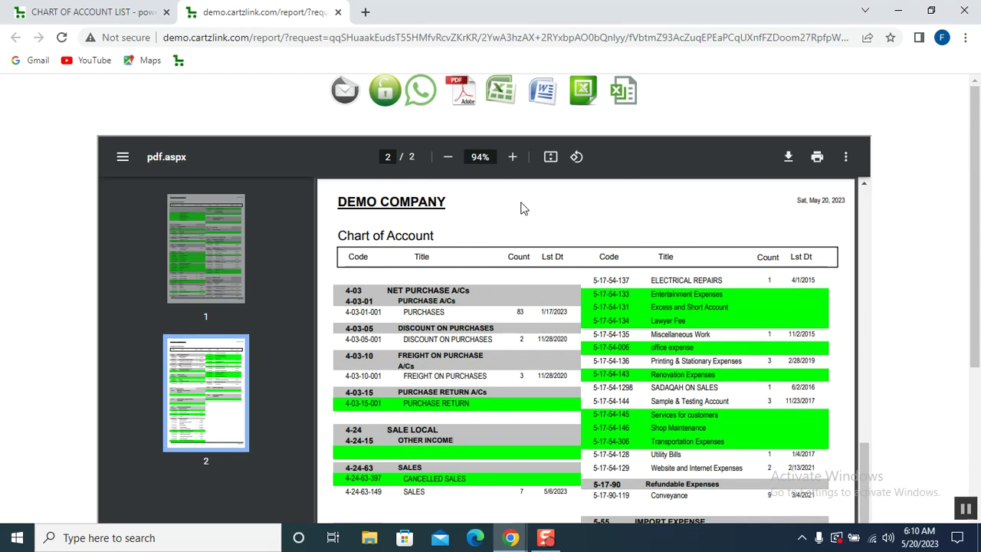
click(234, 249)
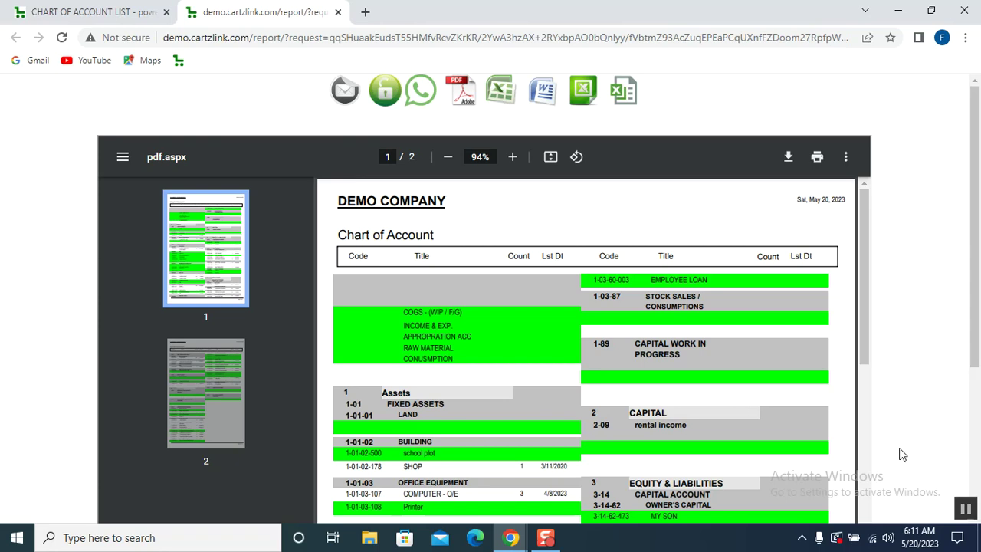
scroll(975, 490, down, 3)
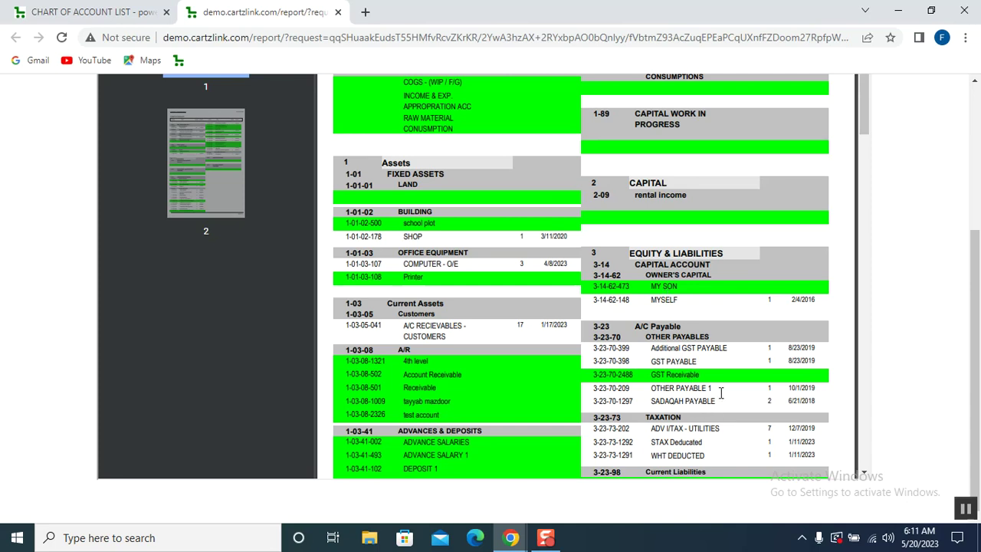
click(204, 213)
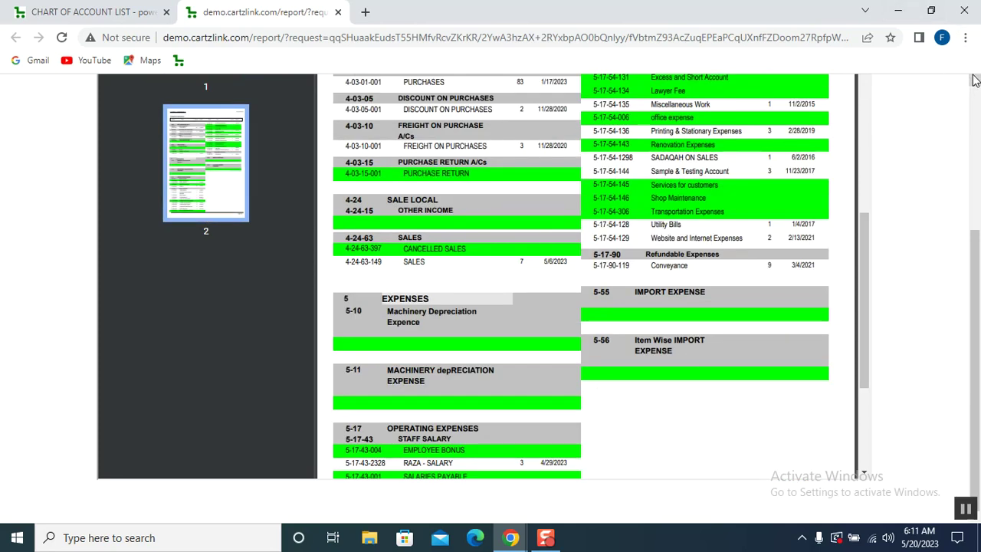
scroll(973, 79, up, 3)
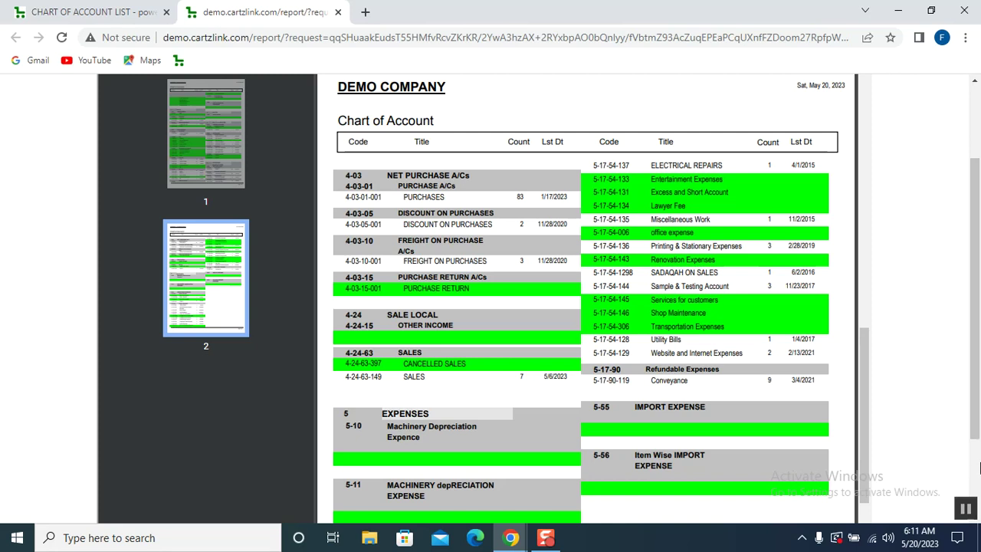
scroll(979, 467, down, 2)
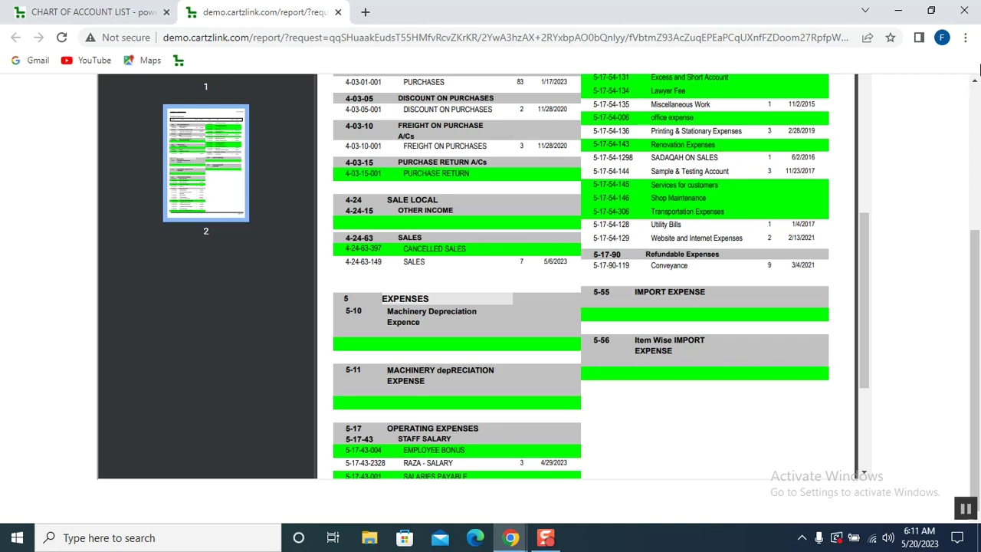
click(973, 84)
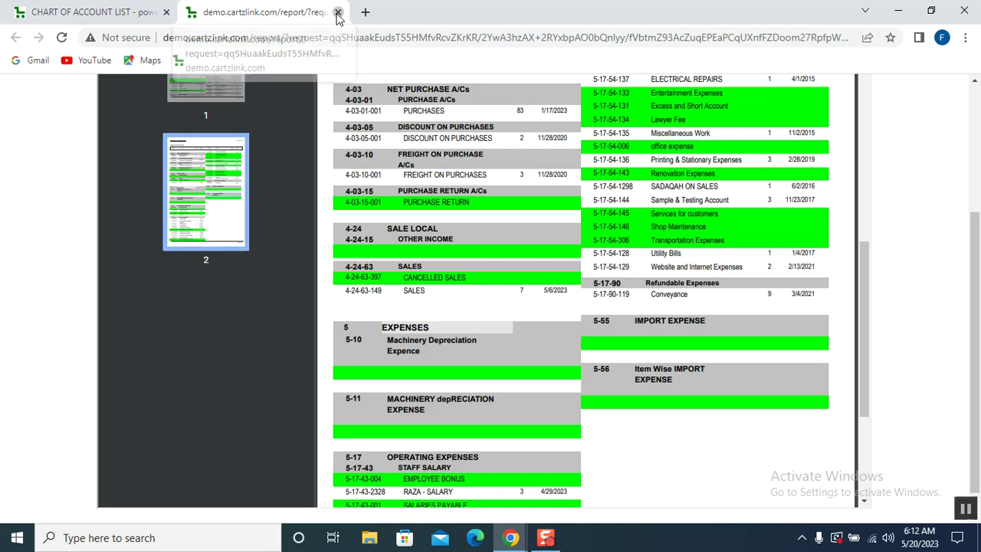
click(338, 13)
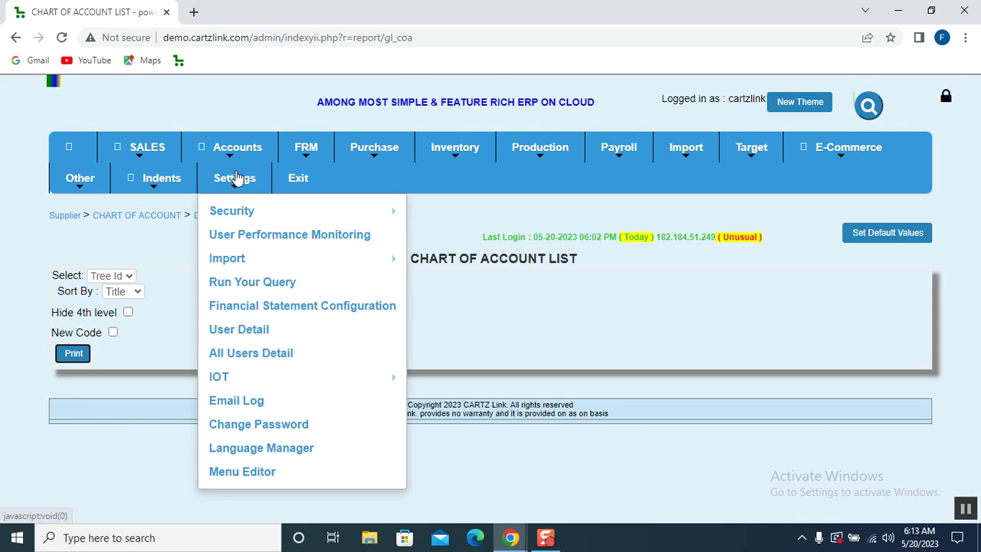
- Open the Chart of Account form for entering a new account
mouse_move(230, 157)
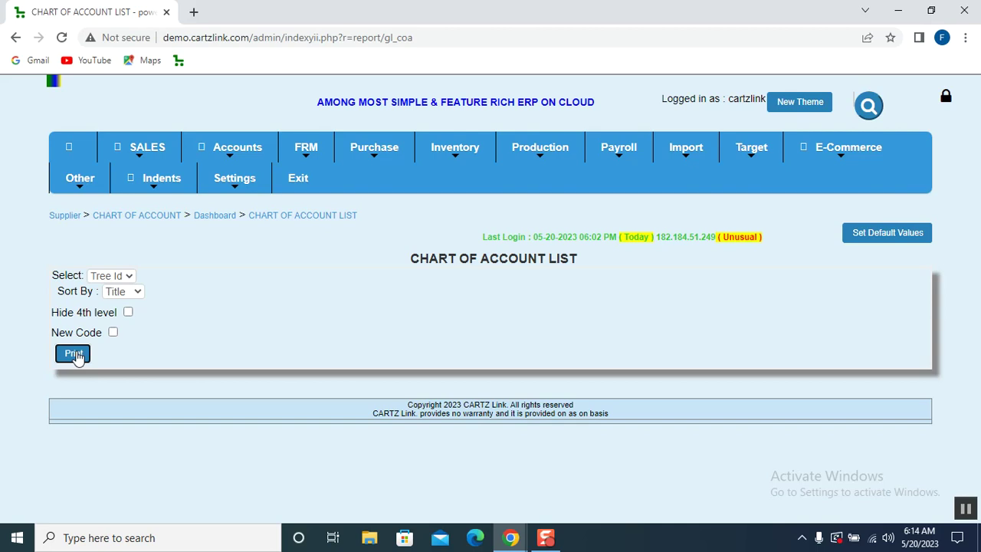
click(230, 178)
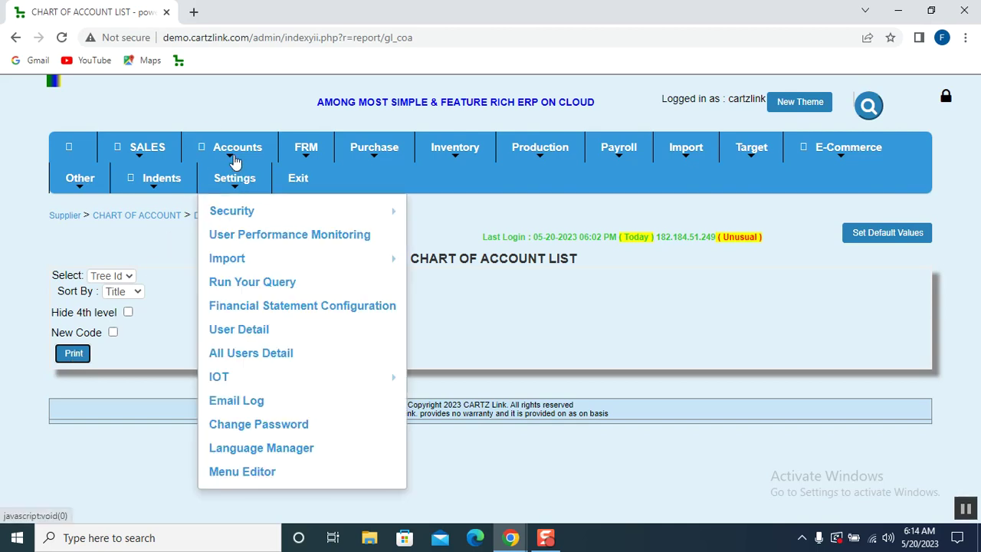
click(235, 161)
click(241, 204)
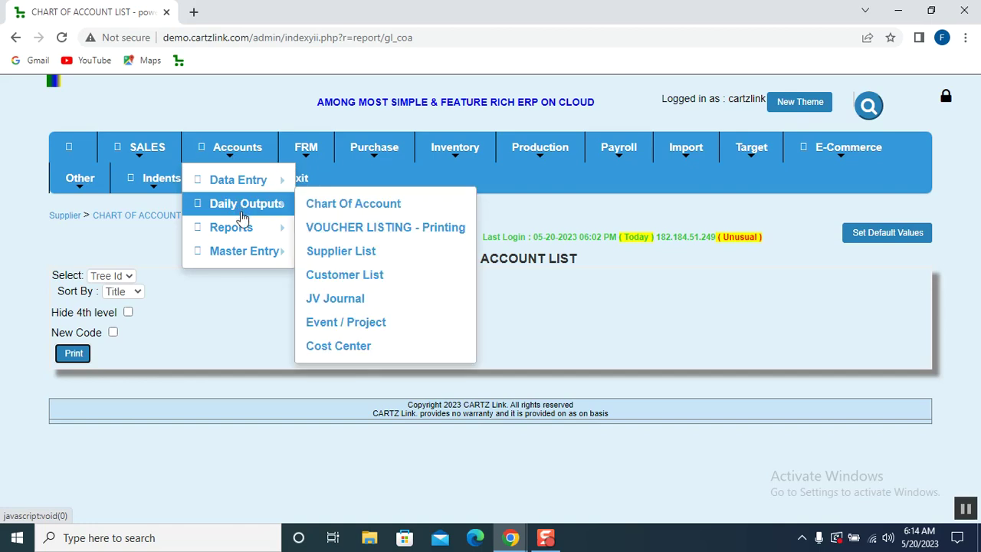
click(243, 262)
mouse_move(243, 262)
mouse_down()
mouse_move(268, 221)
mouse_move(267, 161)
mouse_move(322, 107)
mouse_move(314, 125)
mouse_move(341, 83)
mouse_move(247, 270)
mouse_move(245, 261)
mouse_up()
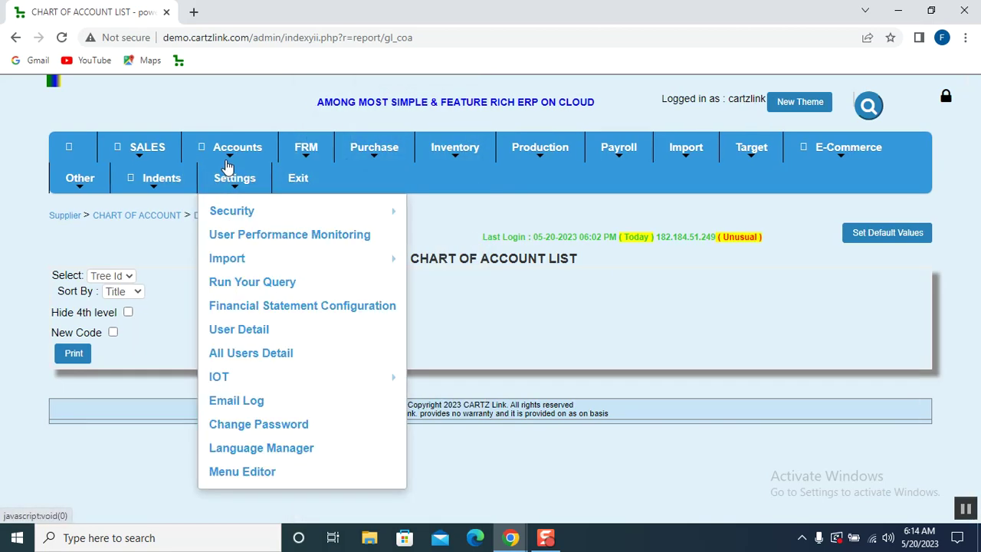
mouse_move(228, 159)
mouse_move(242, 253)
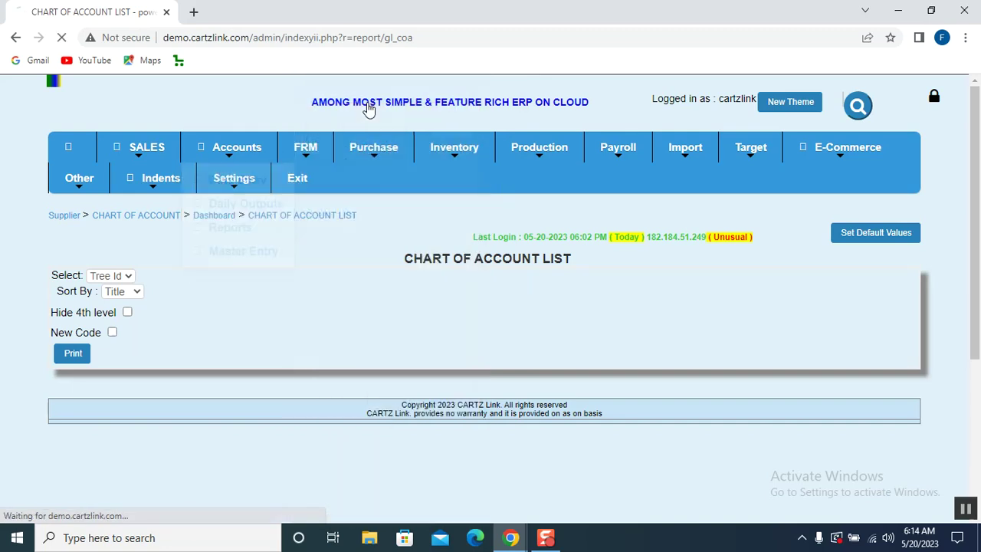
click(368, 110)
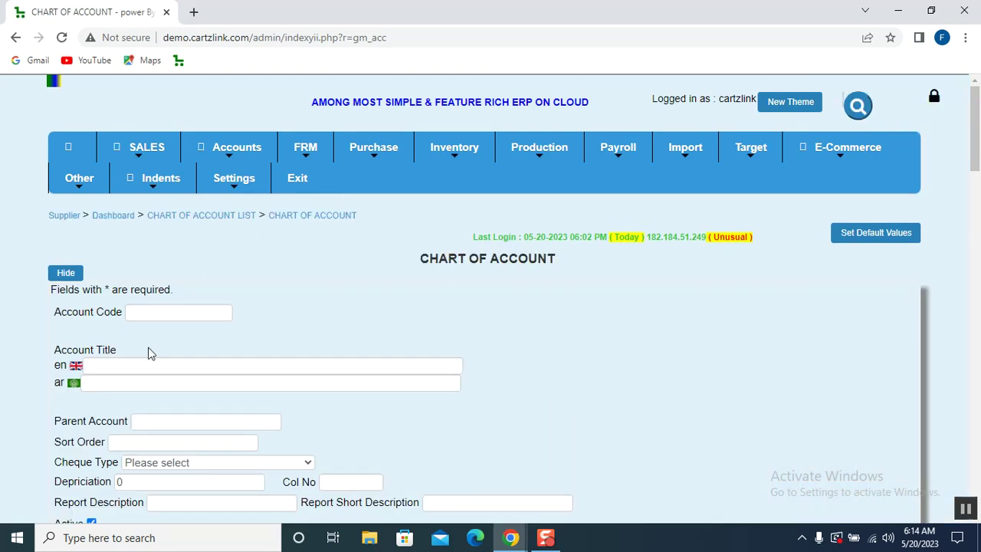
- Enter "Car Depreciation Expense" as the English title of the new account
click(144, 365)
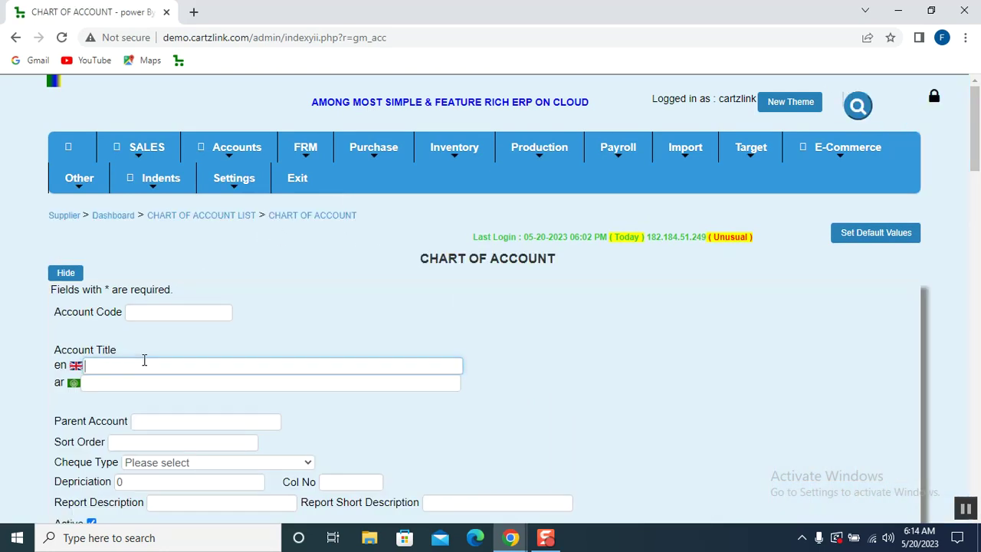
text(Car)
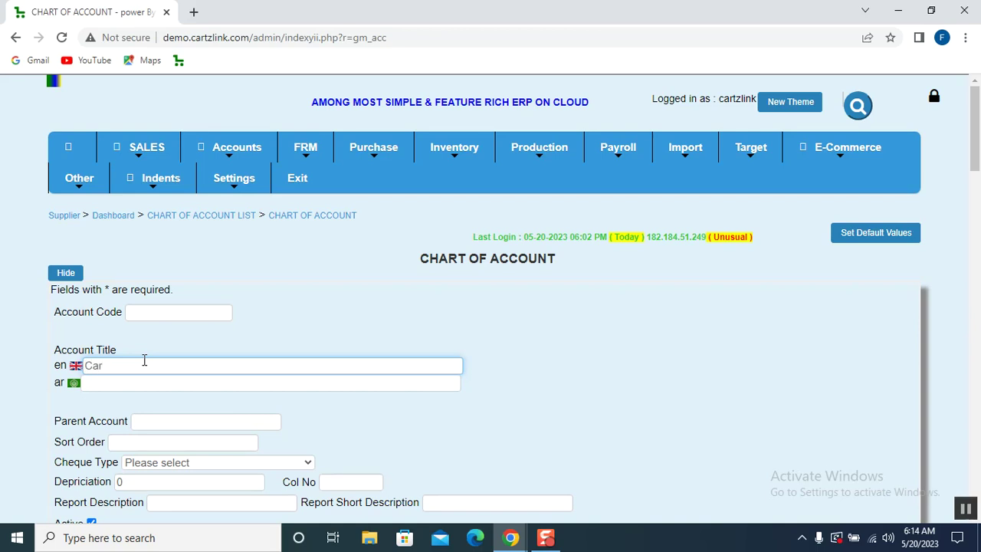
text( Depreciation Expense)
- Choose OTHER EXPENSE \ OPERATING EXPENSES (3) as the parent account of the new account
click(149, 420)
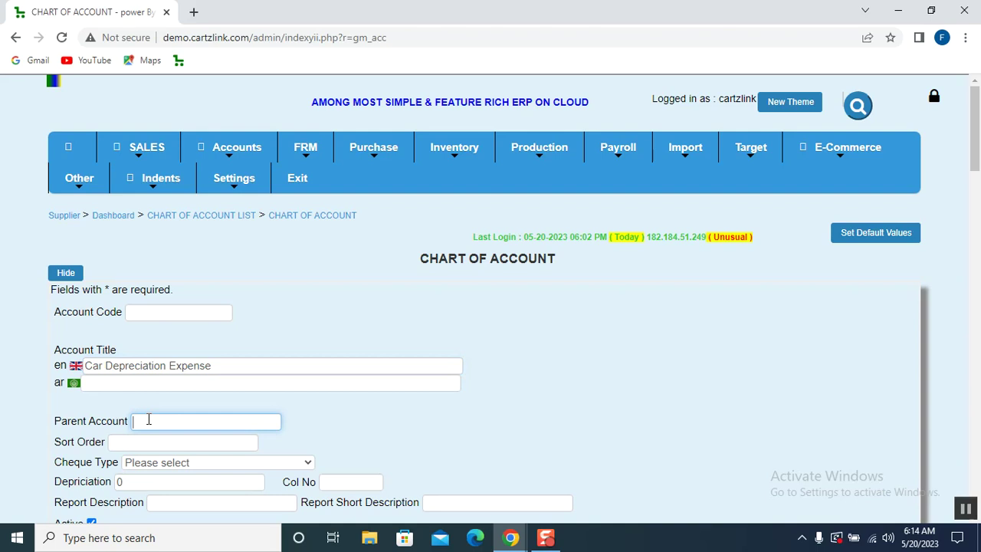
text(Ex)
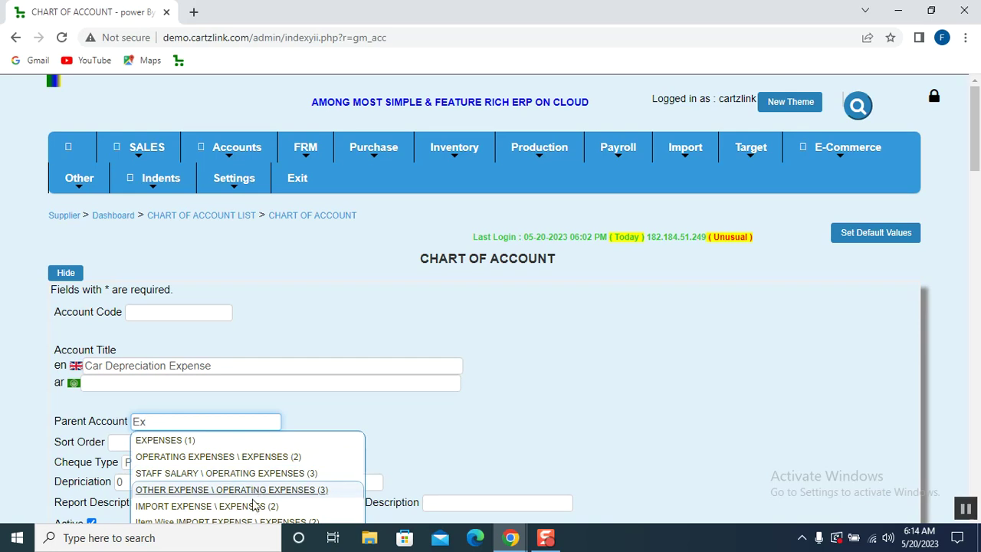
click(291, 493)
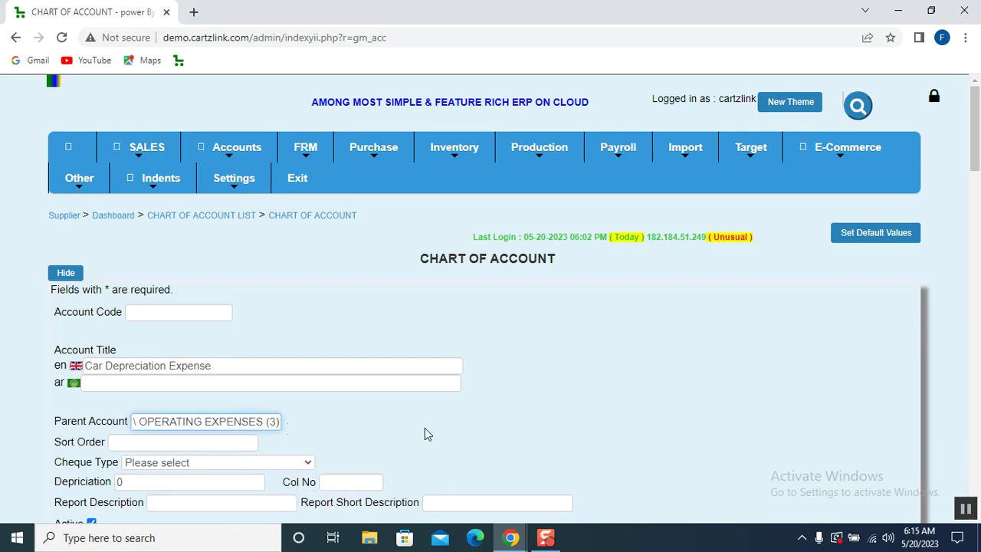
click(976, 458)
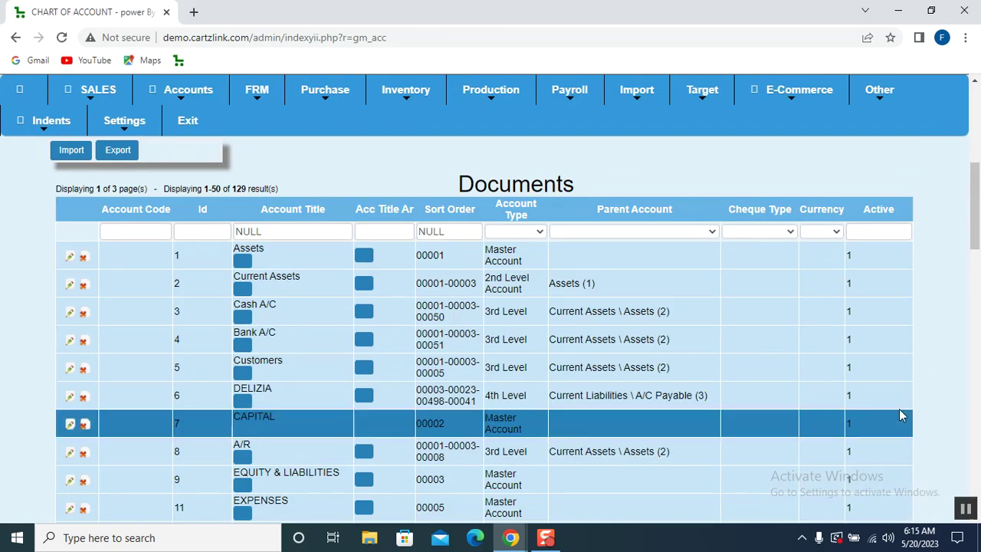
click(975, 106)
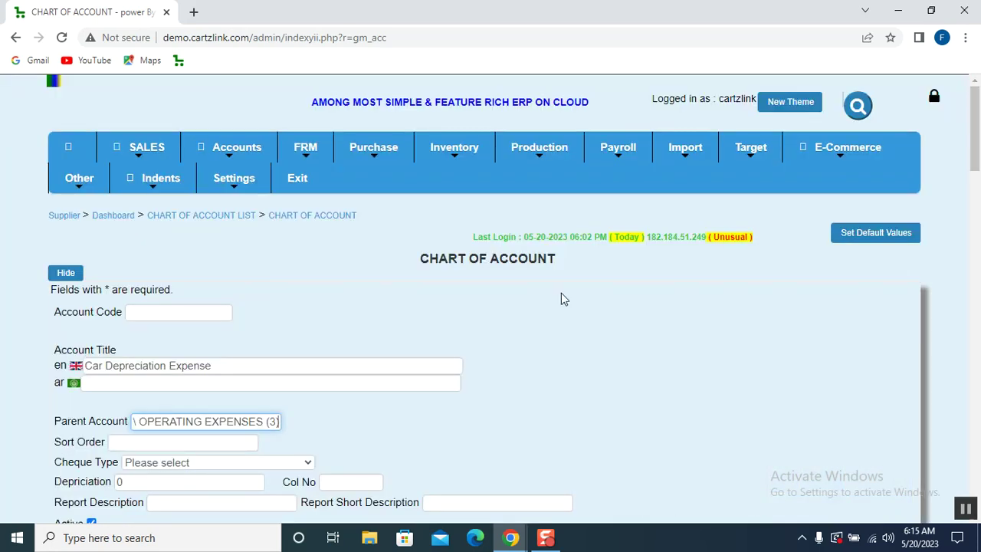
- Replace the new account's parent account with the master account EXPENSES (1)
key(BackSpace)
key(BackSpace)
key(BackSpace)
key(BackSpace)
key(BackSpace)
key(BackSpace)
key(BackSpace)
key(BackSpace)
key(BackSpace)
key(BackSpace)
key(BackSpace)
key(BackSpace)
key(BackSpace)
key(BackSpace)
key(BackSpace)
key(BackSpace)
key(BackSpace)
key(BackSpace)
key(BackSpace)
key(BackSpace)
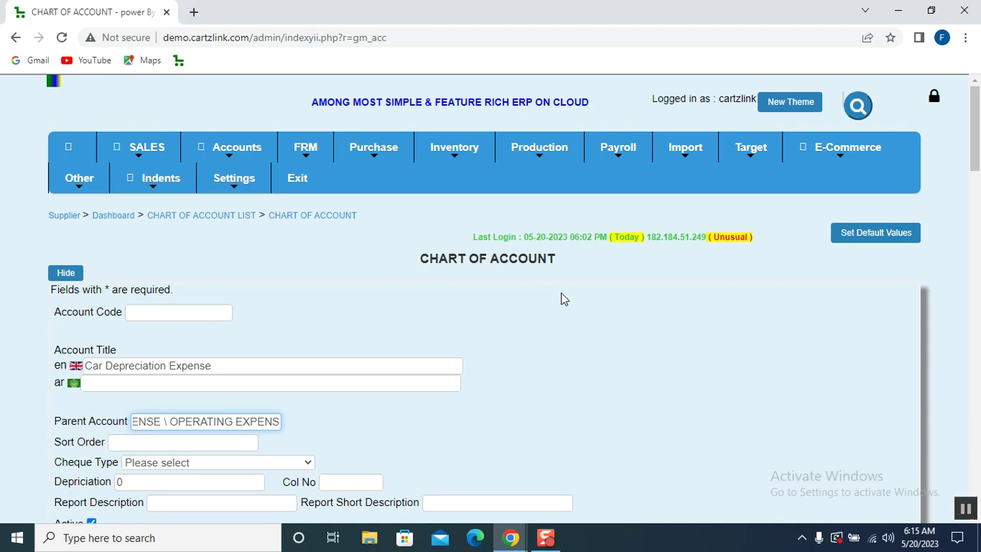
text(ex)
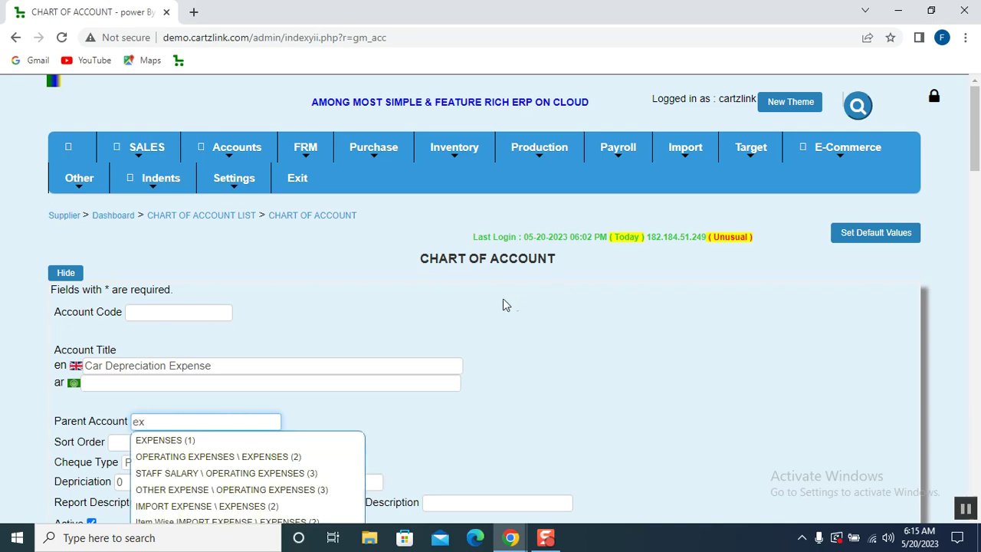
click(184, 441)
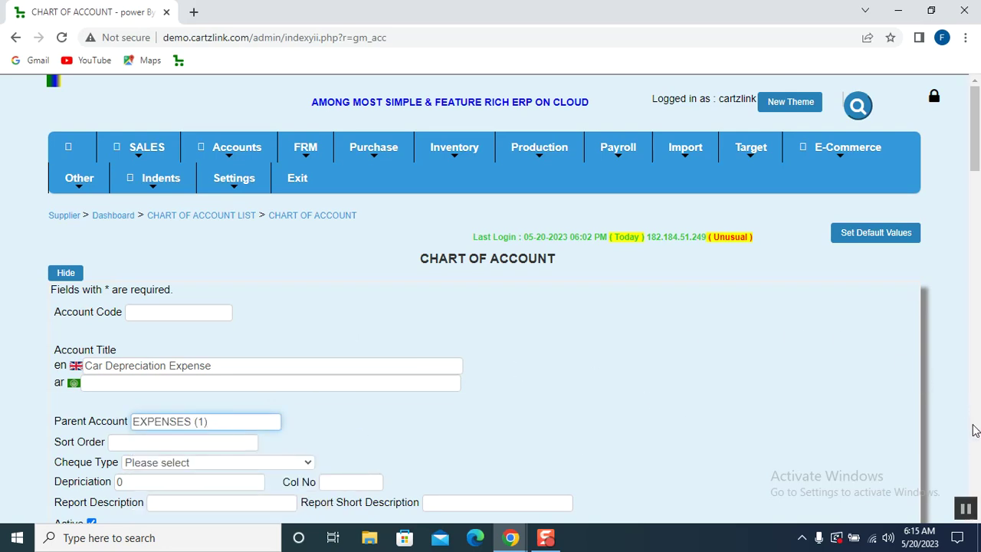
scroll(973, 425, down, 6)
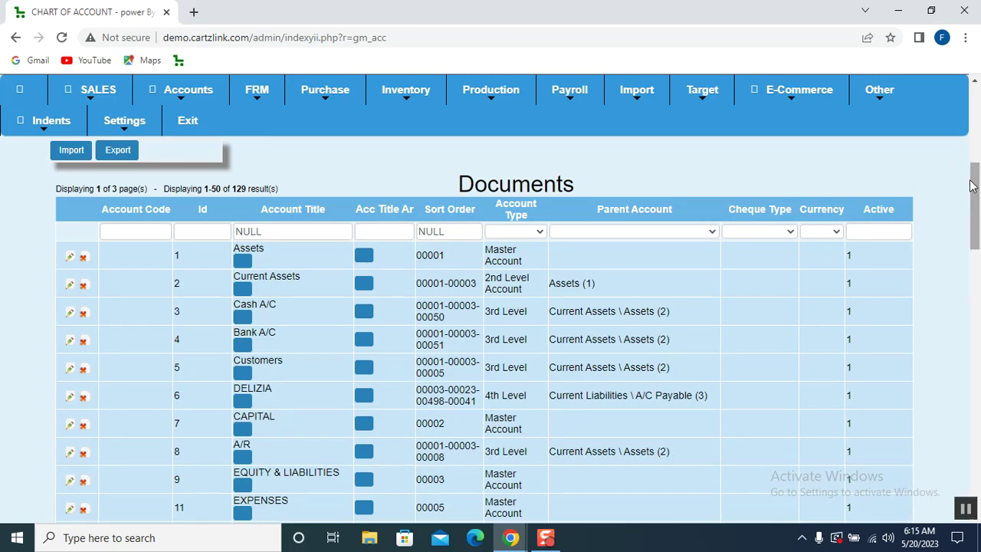
drag(971, 185, 971, 133)
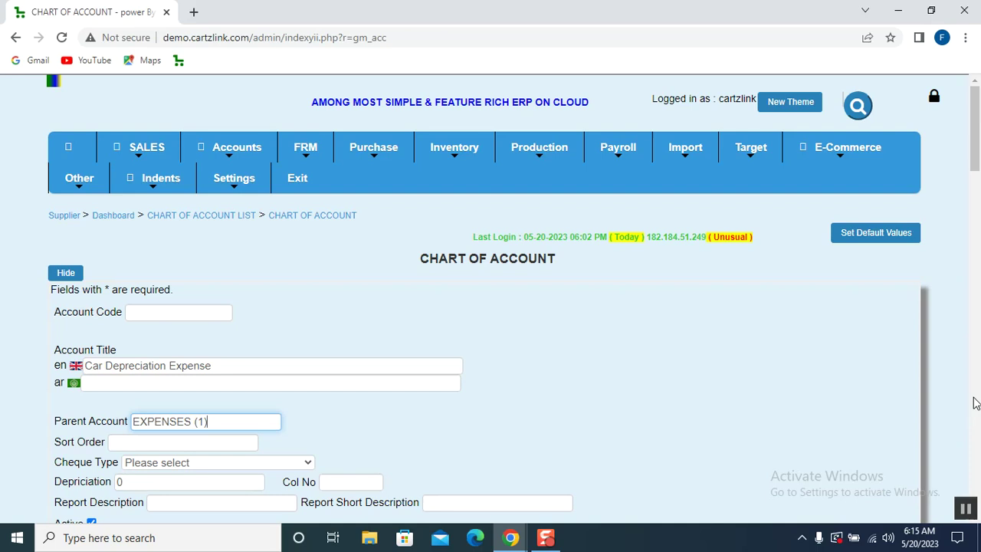
scroll(975, 403, down, 6)
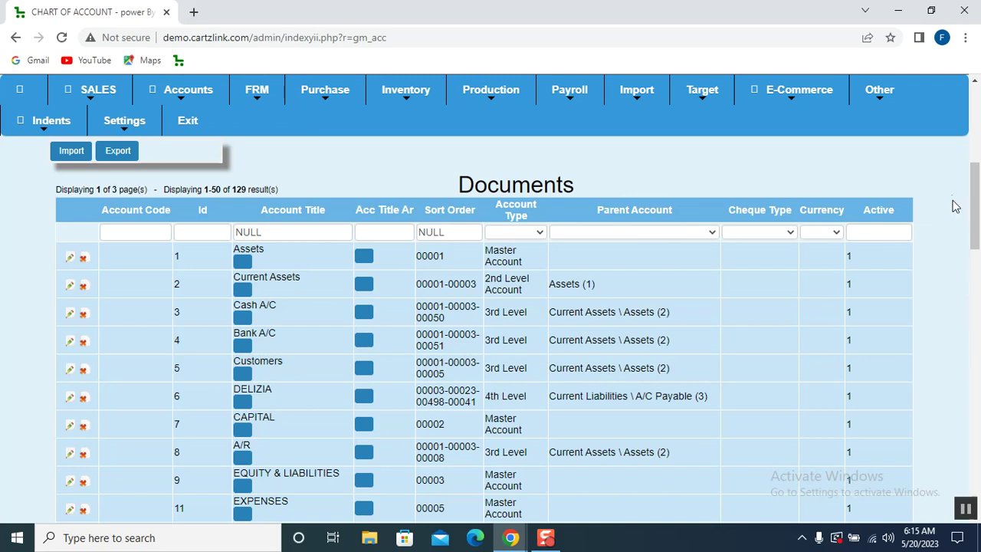
- Create the Car Depreciation Expense account with EXPENSES (1) as its parent by saving the completed form
click(971, 155)
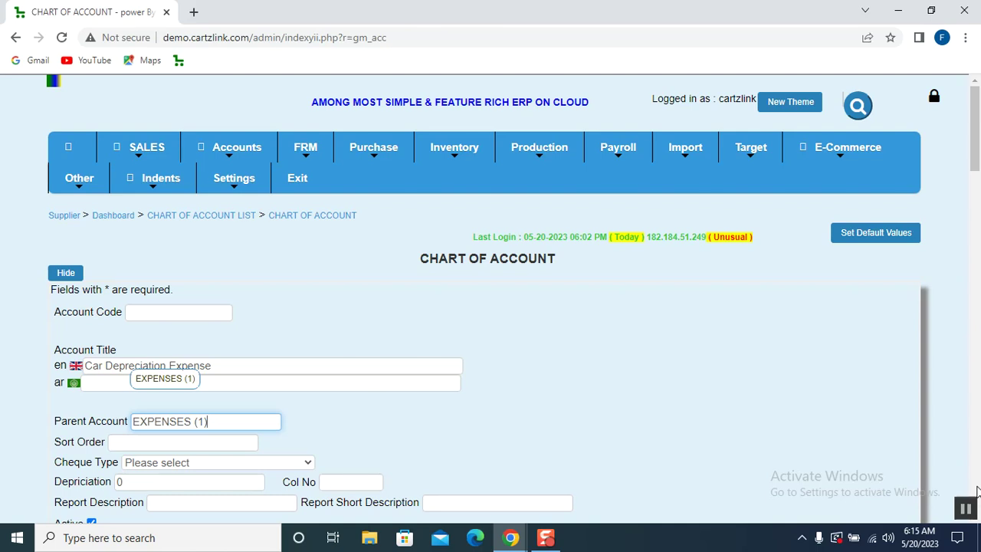
scroll(977, 498, down, 1)
key(Return)
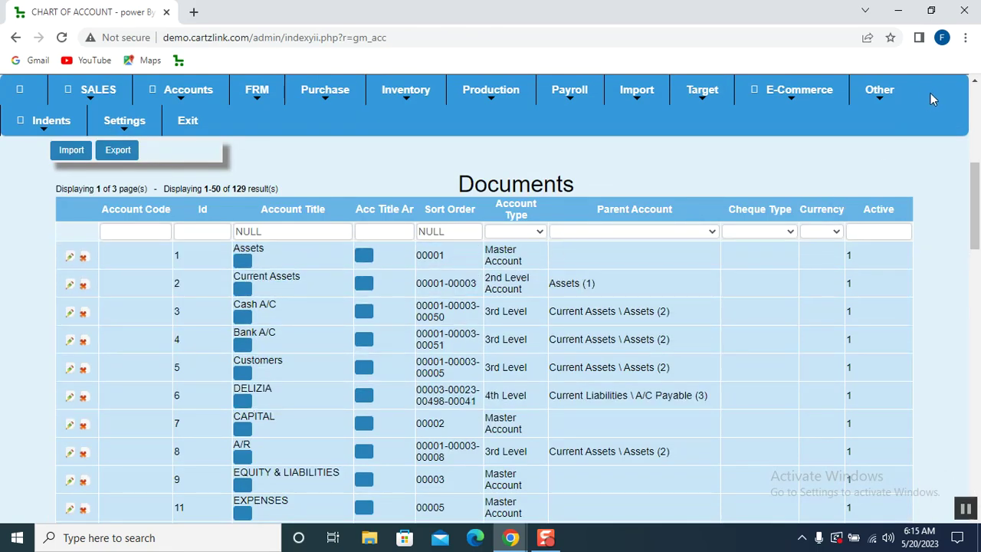
click(975, 84)
click(975, 84)
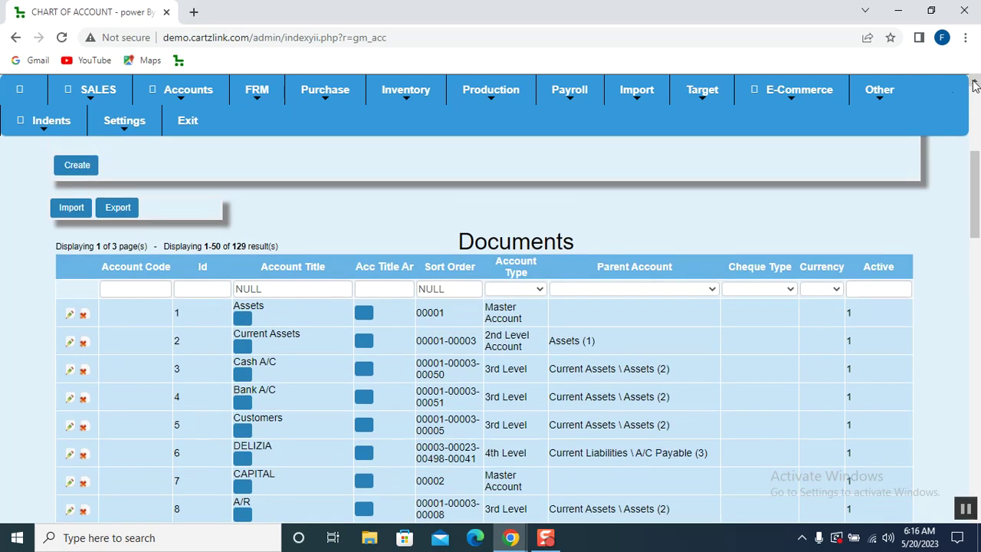
click(77, 166)
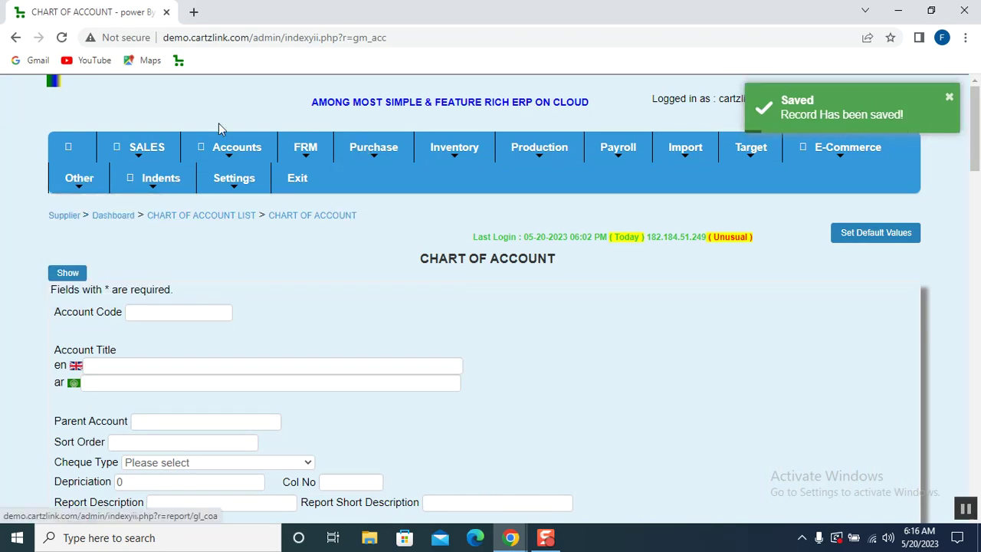
- Generate the printable Chart of Account report from the accounts' daily outputs, keeping the default selection and sort options
mouse_move(232, 159)
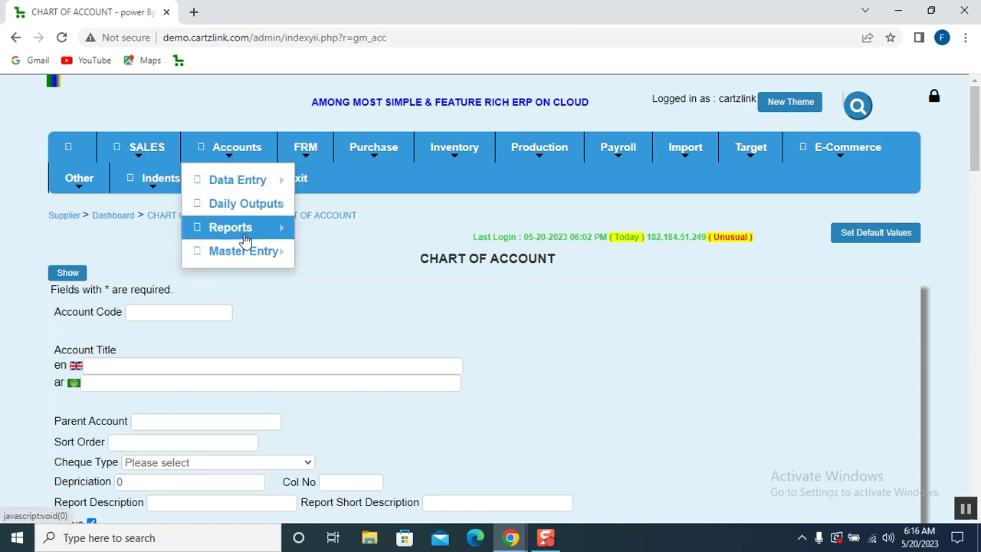
mouse_move(243, 236)
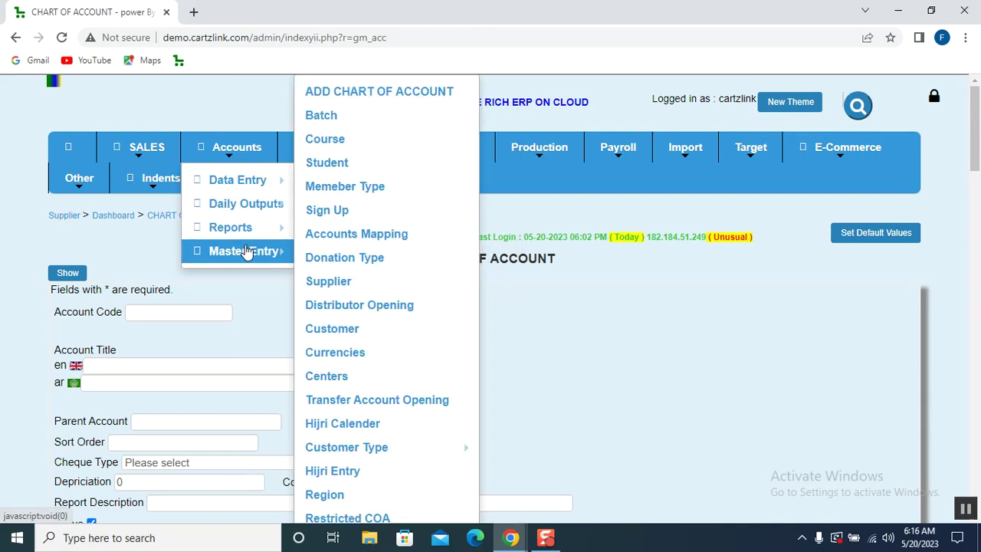
mouse_move(247, 208)
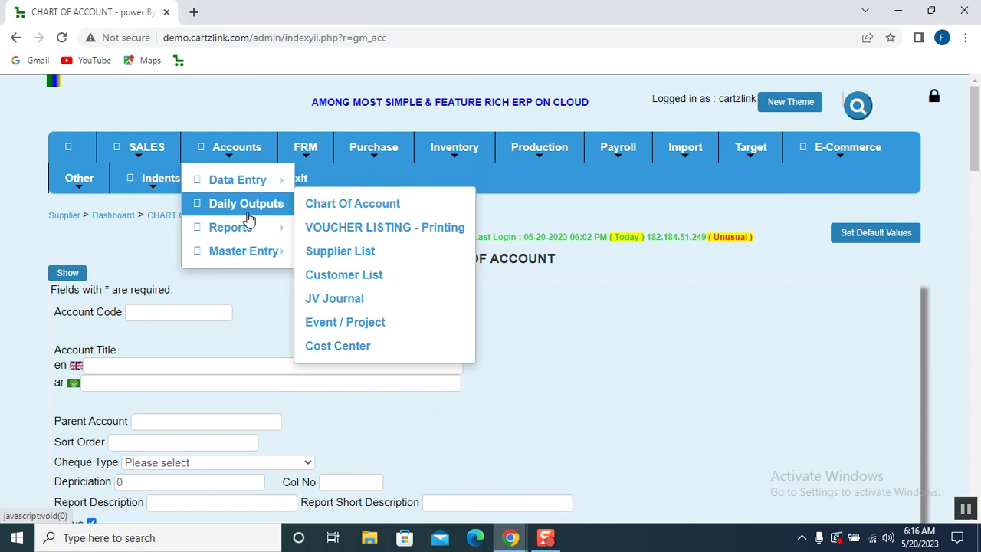
click(329, 201)
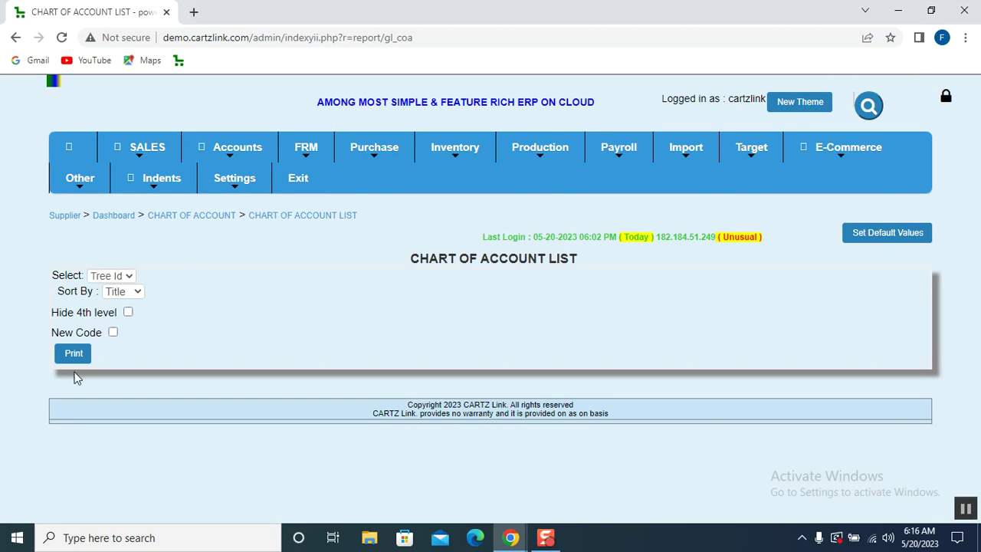
click(74, 354)
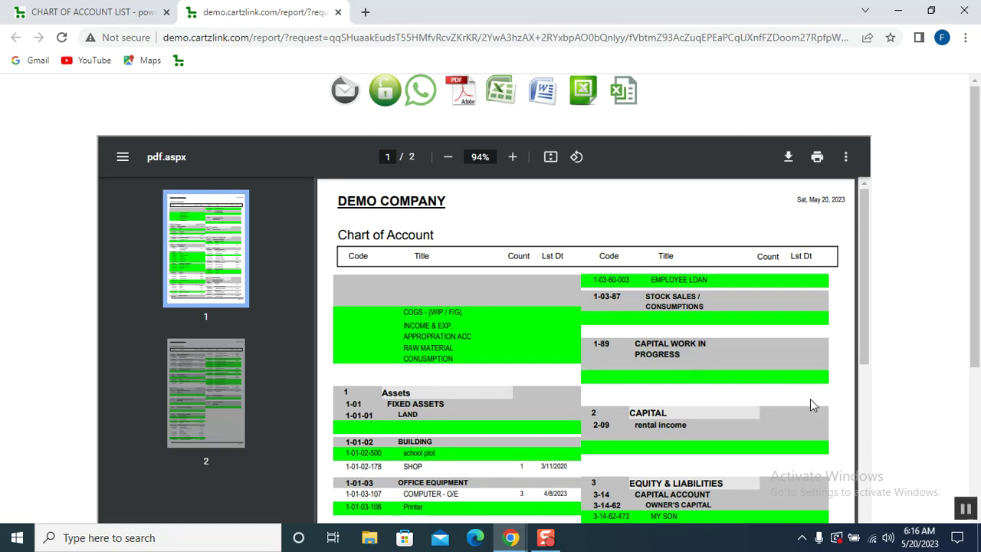
- Check the EXPENSES section on page 2 of the report for the Car Depreciation Expense account and close the report
scroll(864, 433, down, 5)
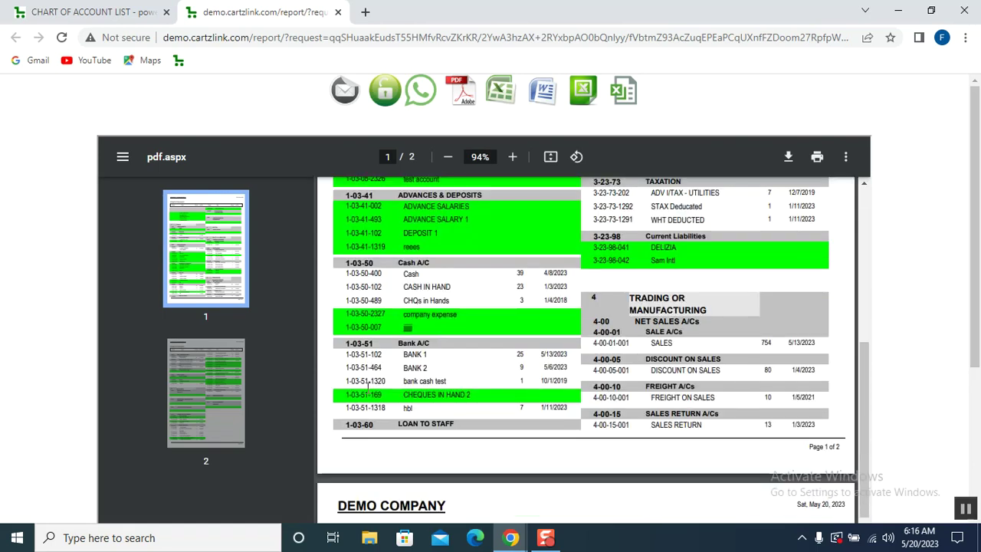
click(187, 372)
click(186, 372)
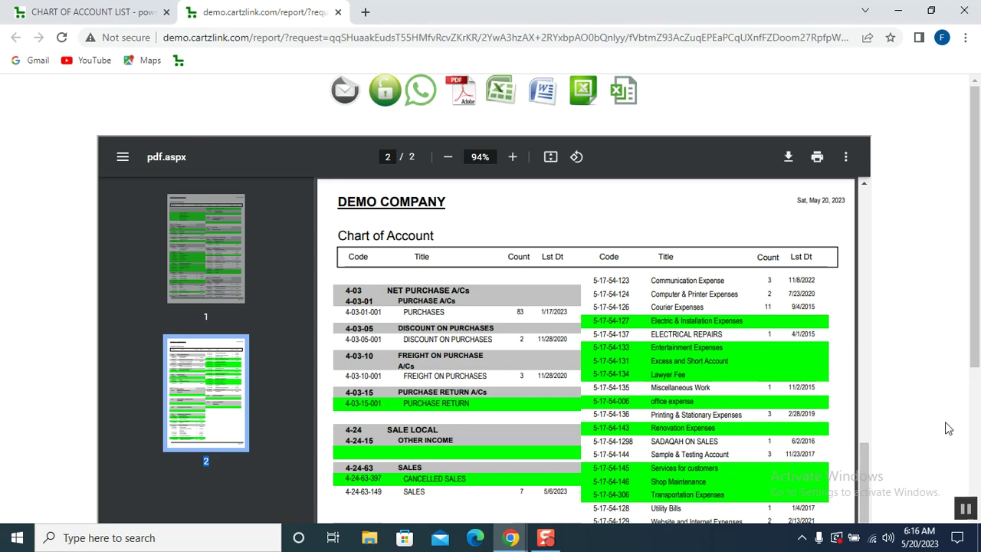
click(979, 462)
click(979, 466)
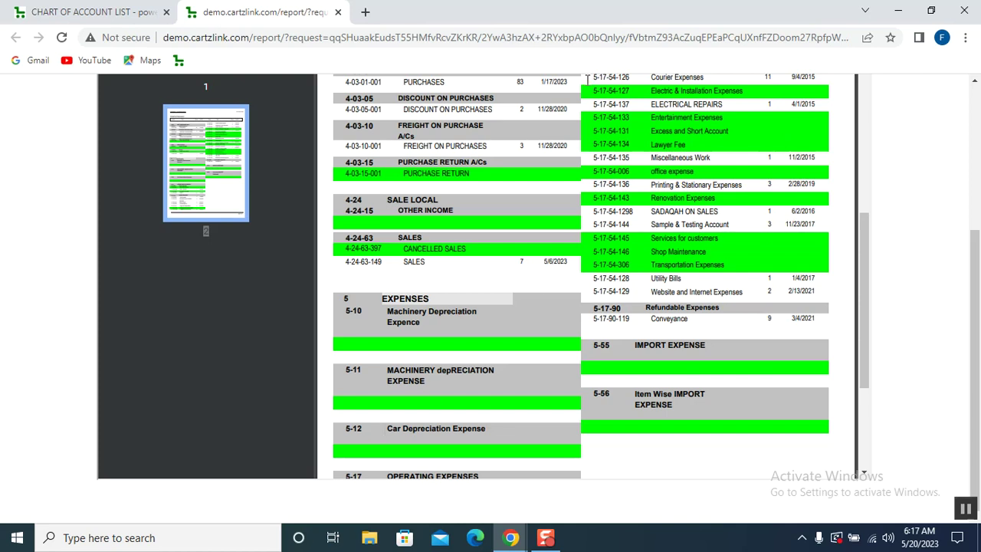
click(338, 13)
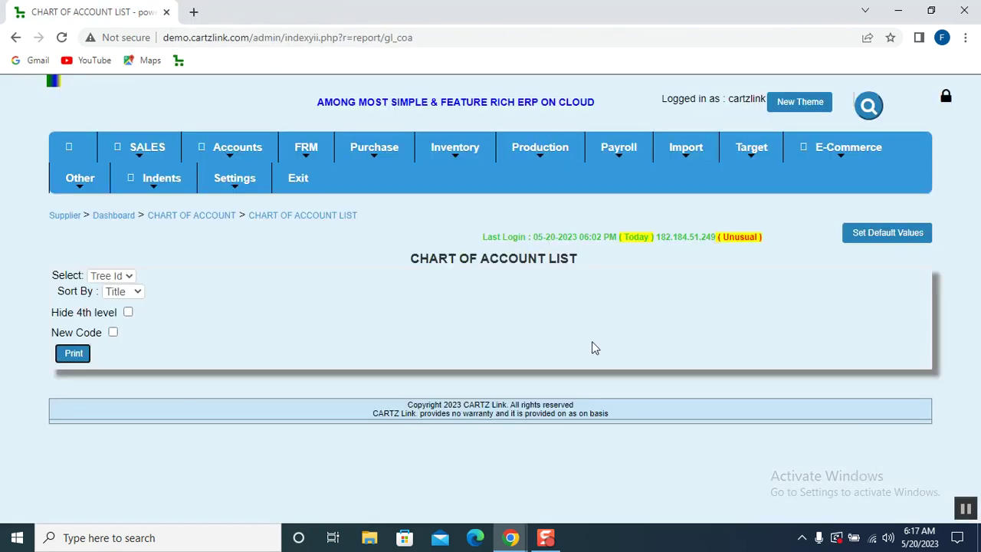